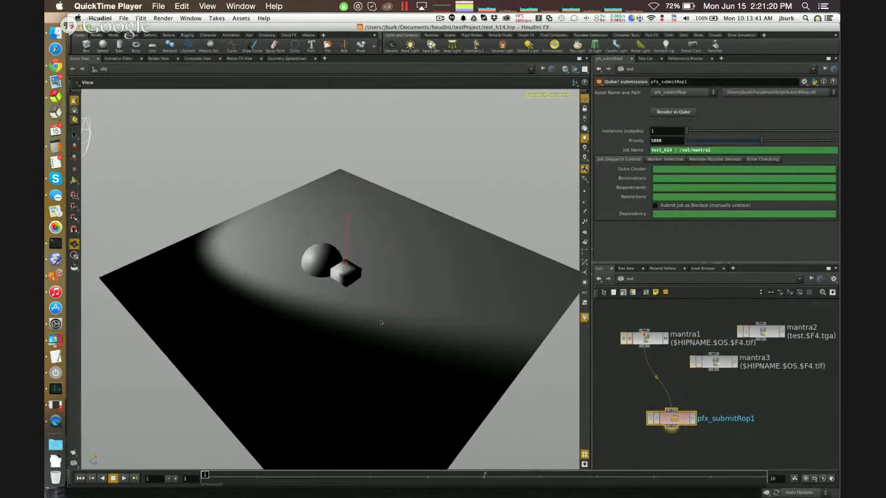
Step: Restart the houdini_14_demo.mp4 video from the beginning and play it with the volume raised
{"action": "mouse_move", "coordinate": [425, 433]}
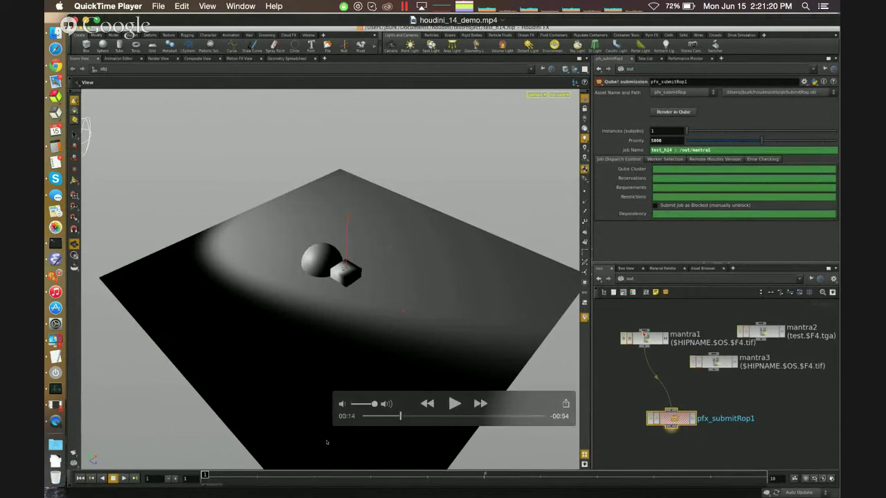
{"action": "left_click", "coordinate": [364, 417]}
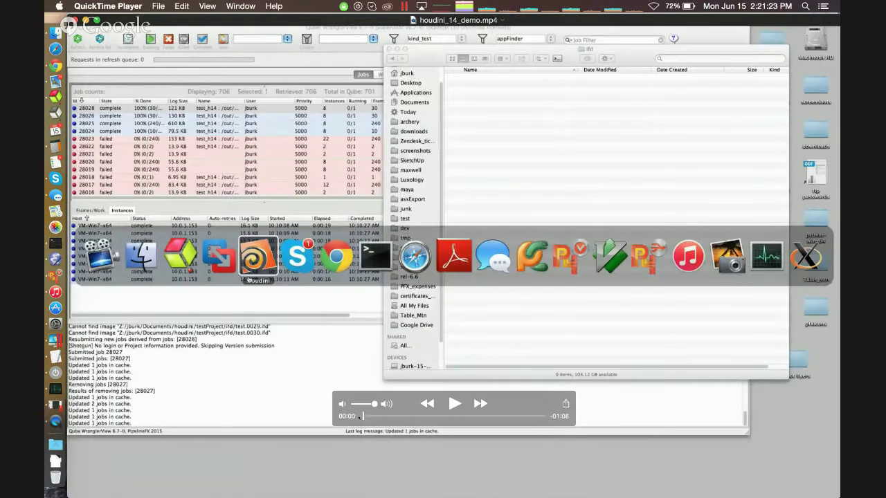
{"action": "left_click", "coordinate": [454, 403]}
{"action": "key", "text": "XF86AudioRaiseVolume"}
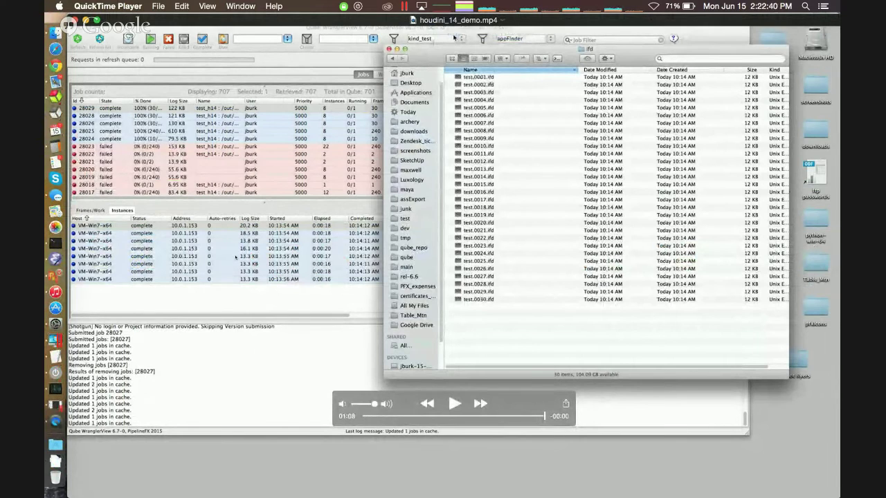
Step: Switch to the MacOSX_109_x64 virtual machine in Parallels and enable editing in the Nuke Submit dialog
{"action": "left_click", "coordinate": [62, 339]}
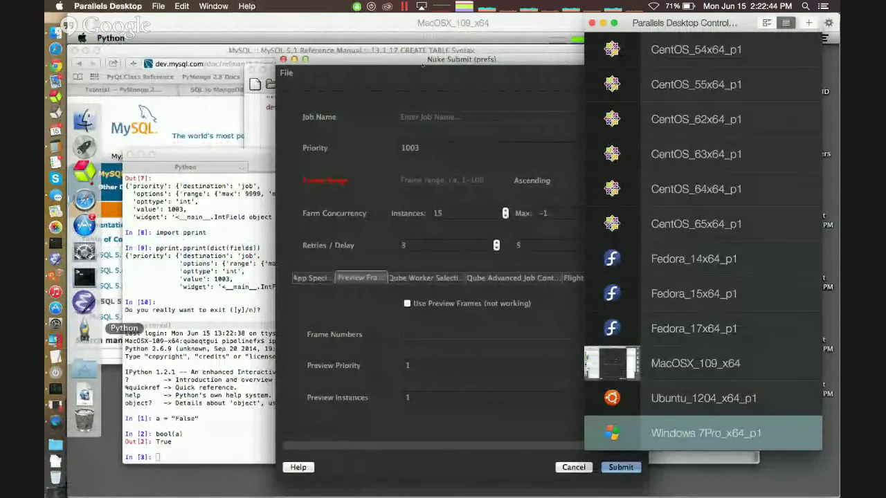
{"action": "left_click", "coordinate": [322, 125]}
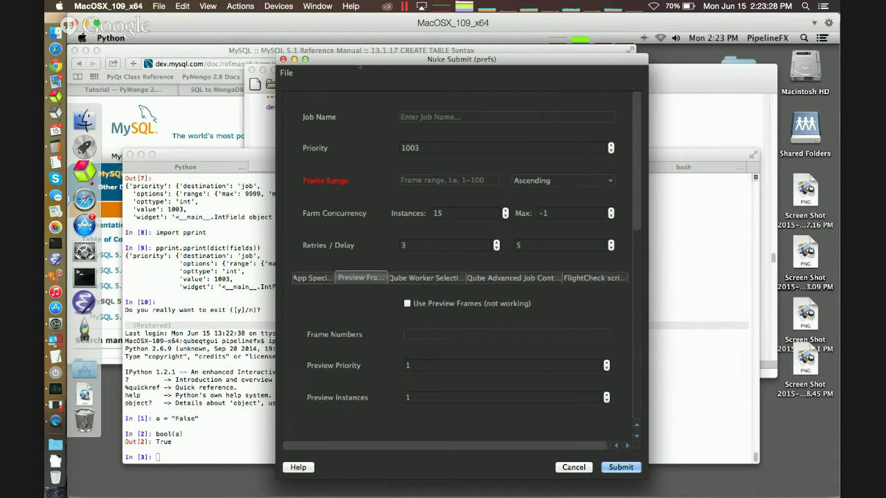
{"action": "left_click", "coordinate": [285, 73]}
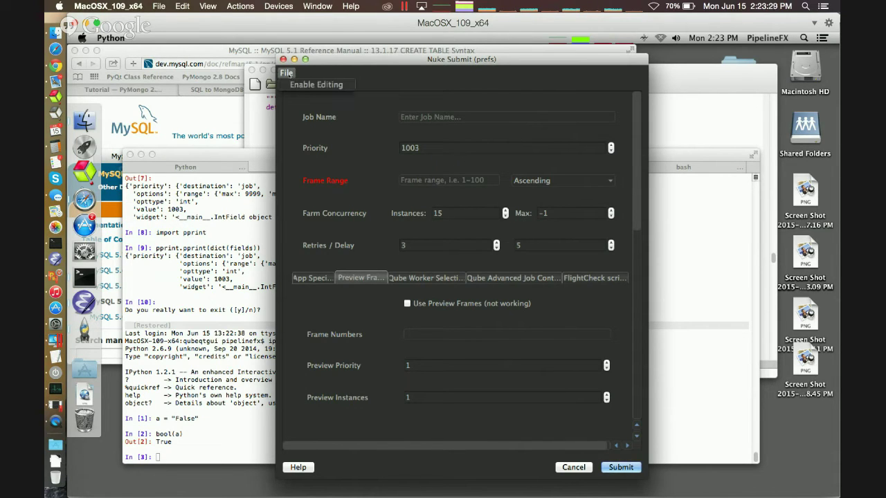
{"action": "left_click", "coordinate": [302, 85]}
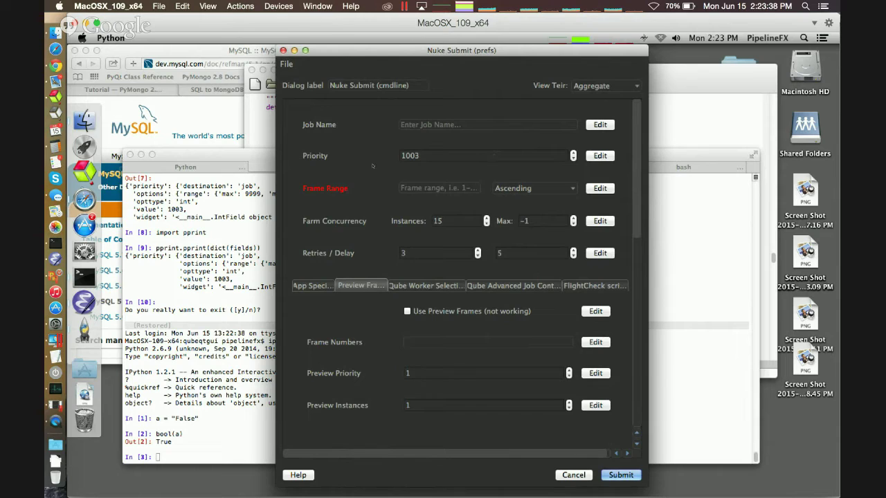
Step: Set the Priority parameter's value to 5 and submit the parameter edit
{"action": "left_click", "coordinate": [600, 156]}
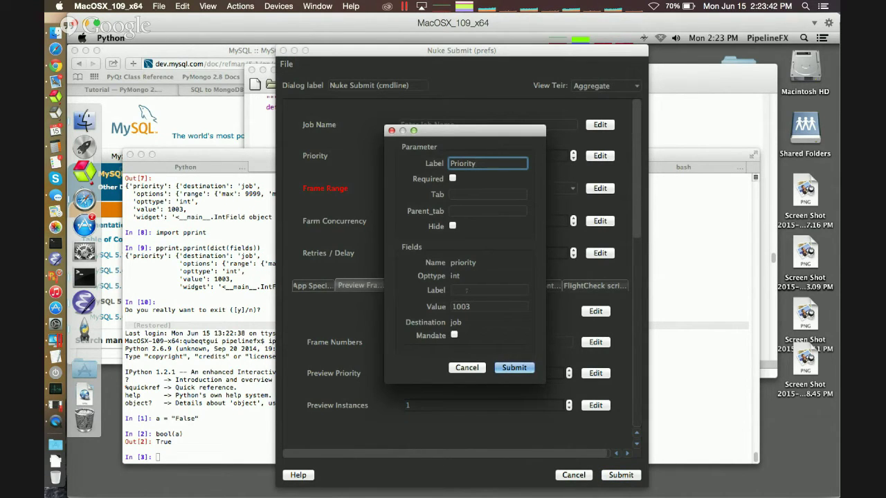
{"action": "left_click", "coordinate": [483, 311]}
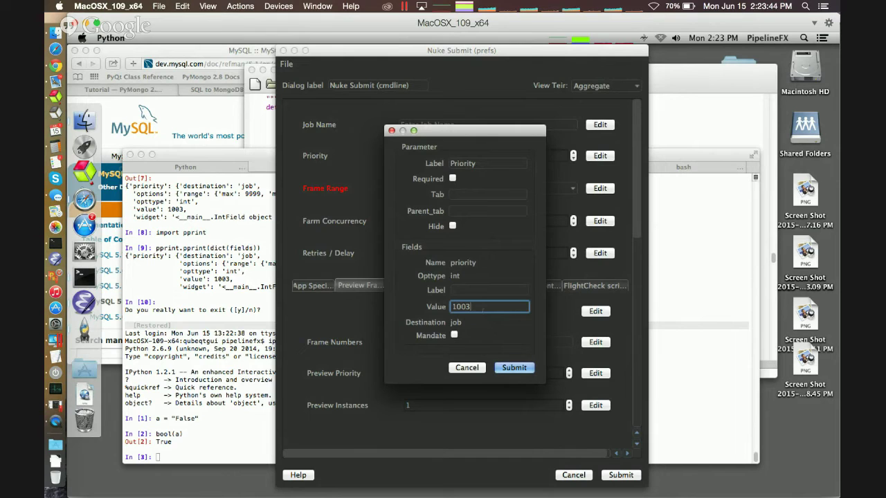
{"action": "key", "text": "BackSpace"}
{"action": "key", "text": "BackSpace"}
{"action": "key", "text": "BackSpace"}
{"action": "key", "text": "BackSpace"}
{"action": "type", "text": "5"}
{"action": "key", "text": "Return"}
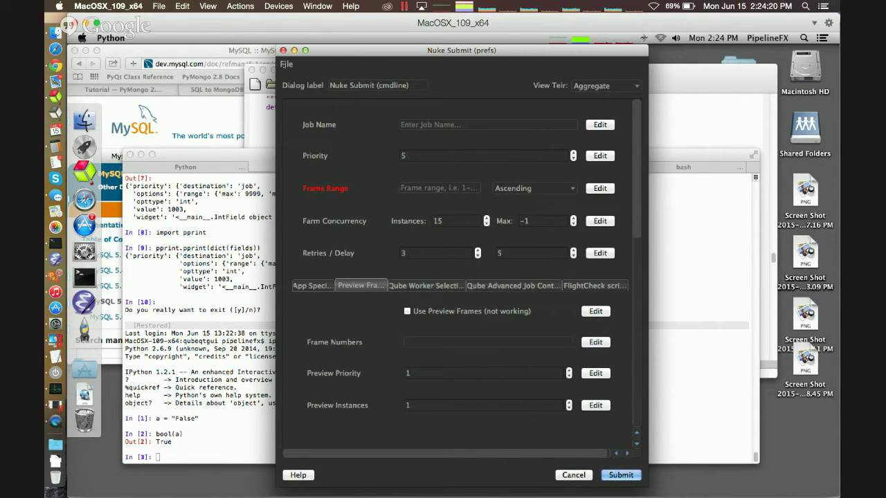
Step: Hide the Priority parameter through its edit settings, leaving Mandate off, and submit the edit
{"action": "left_click", "coordinate": [286, 64]}
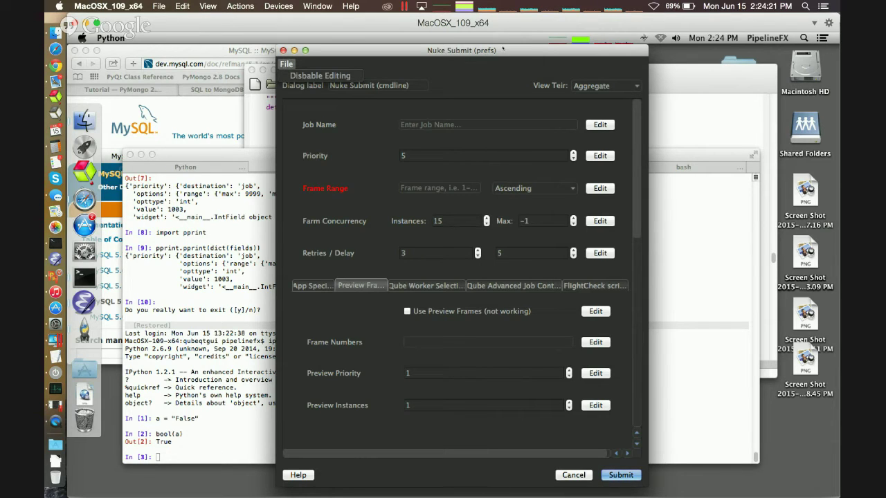
{"action": "left_click", "coordinate": [602, 155]}
{"action": "left_click", "coordinate": [600, 156]}
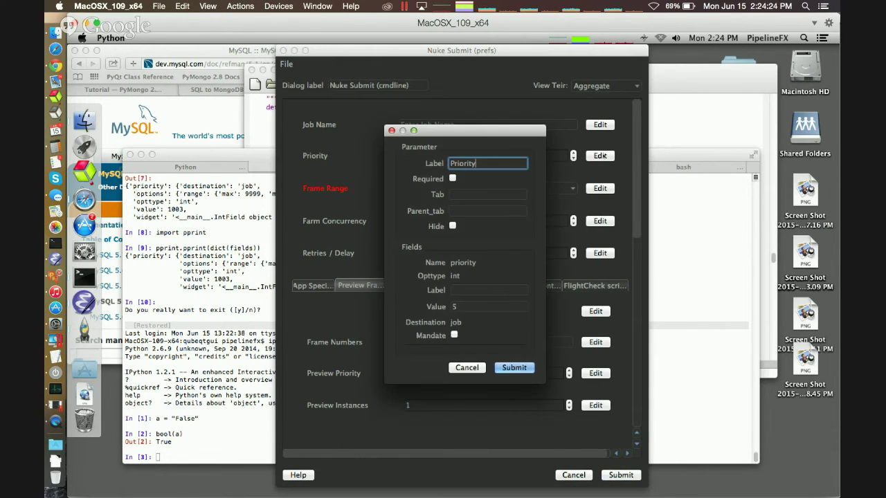
{"action": "left_click", "coordinate": [454, 335]}
{"action": "left_click", "coordinate": [454, 335]}
{"action": "left_click", "coordinate": [453, 226]}
{"action": "left_click", "coordinate": [513, 367]}
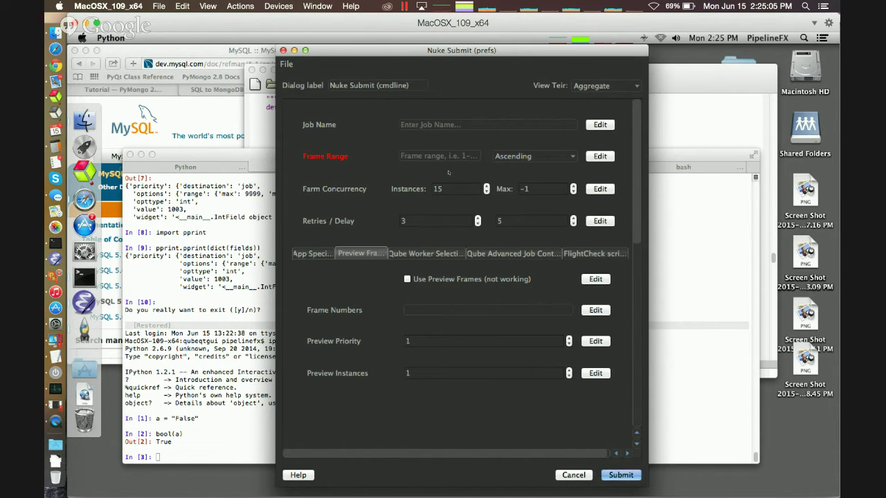
Step: Inspect the Frame Range parameter's edit settings and dismiss them without making changes
{"action": "left_click", "coordinate": [600, 157]}
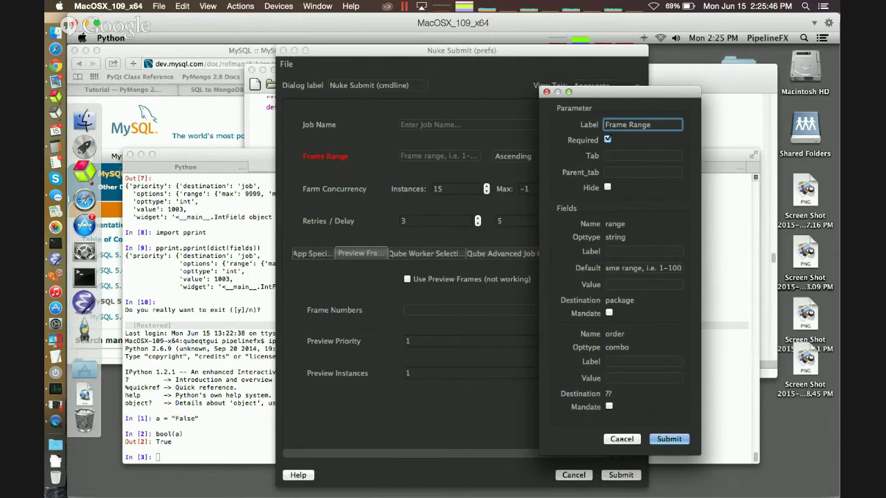
{"action": "left_click", "coordinate": [622, 438]}
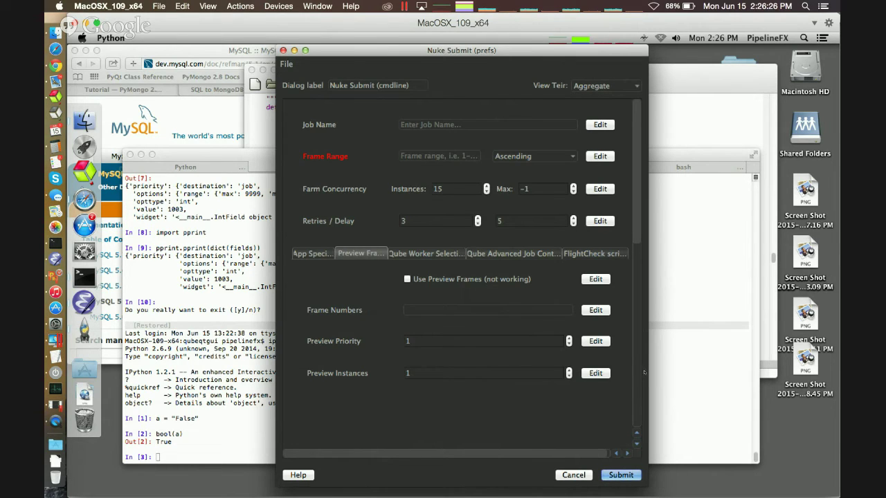
Step: Widen the Nuke Submit dialog and review the Qube Worker Selection and Qube Advanced Job Control parameters
{"action": "left_click_drag", "start_coordinate": [644, 372], "coordinate": [702, 377]}
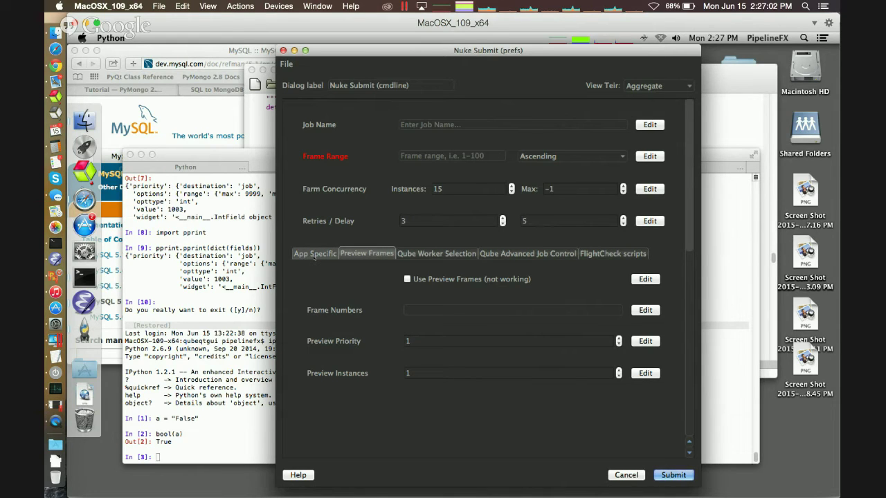
{"action": "left_click", "coordinate": [451, 254]}
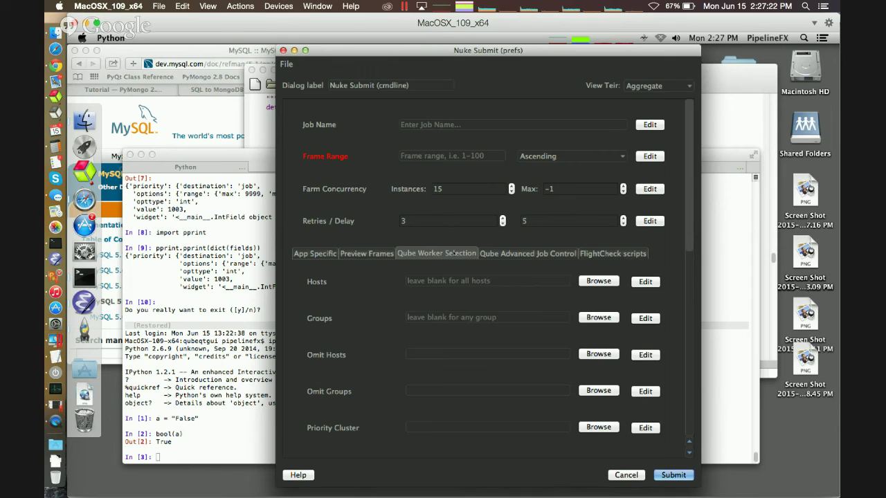
{"action": "left_click", "coordinate": [528, 253]}
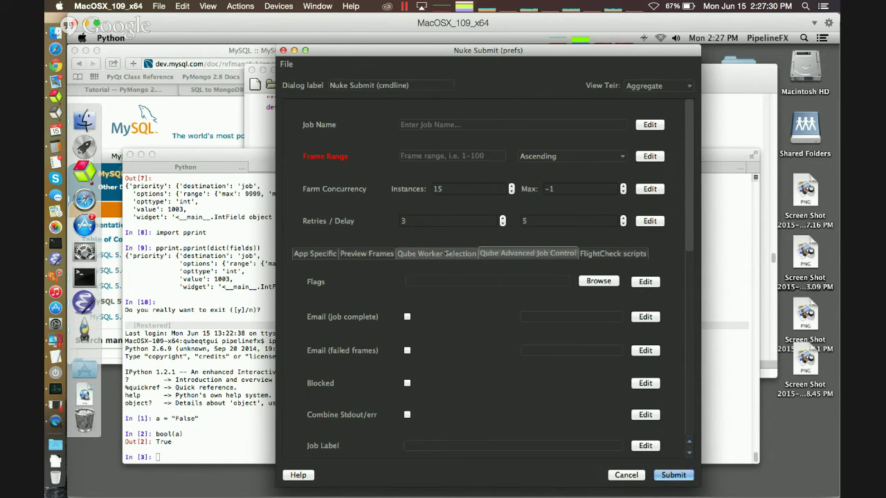
{"action": "left_click", "coordinate": [436, 253]}
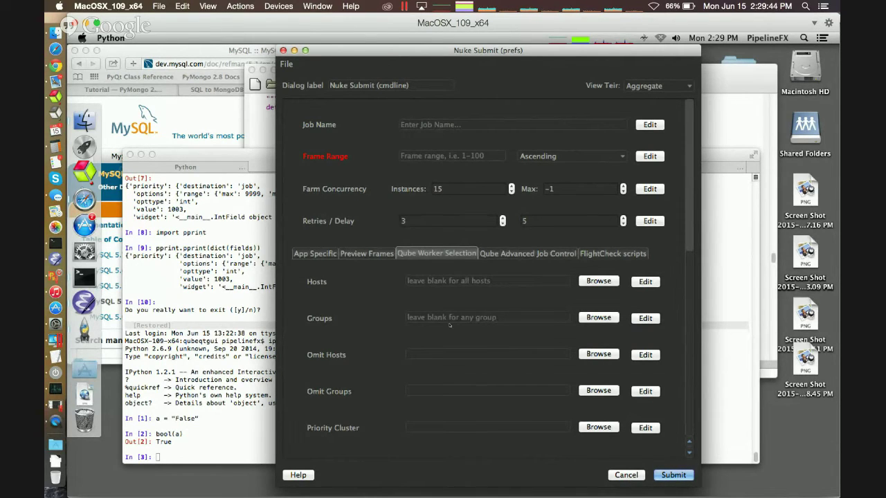
Step: Disable editing to preview the plain Nuke Submit dialog, and turn editing back on
{"action": "left_click", "coordinate": [286, 64]}
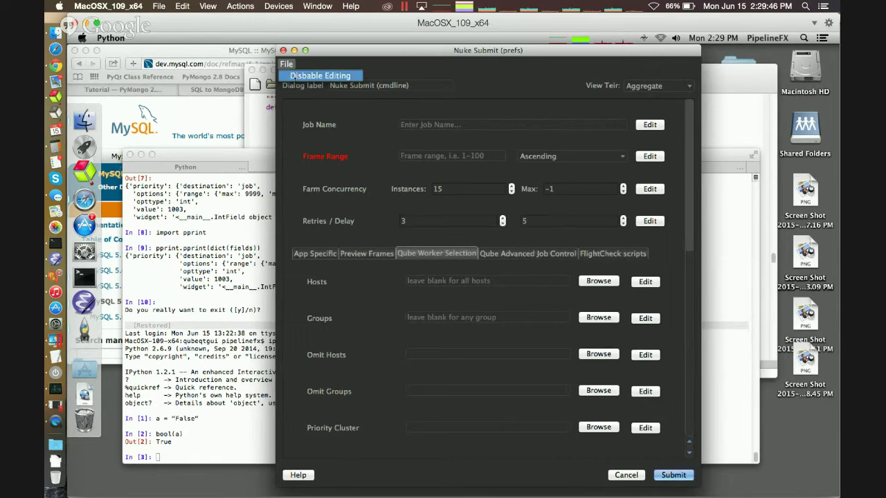
{"action": "left_click", "coordinate": [320, 76]}
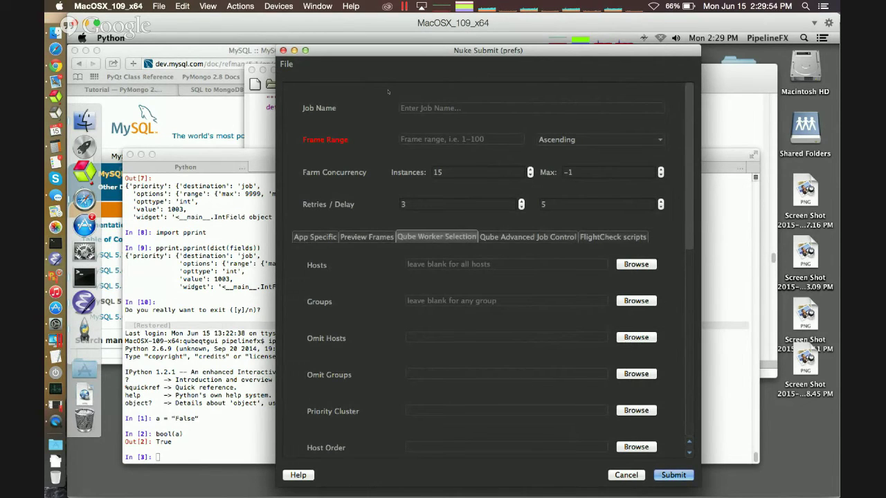
{"action": "left_click", "coordinate": [286, 64]}
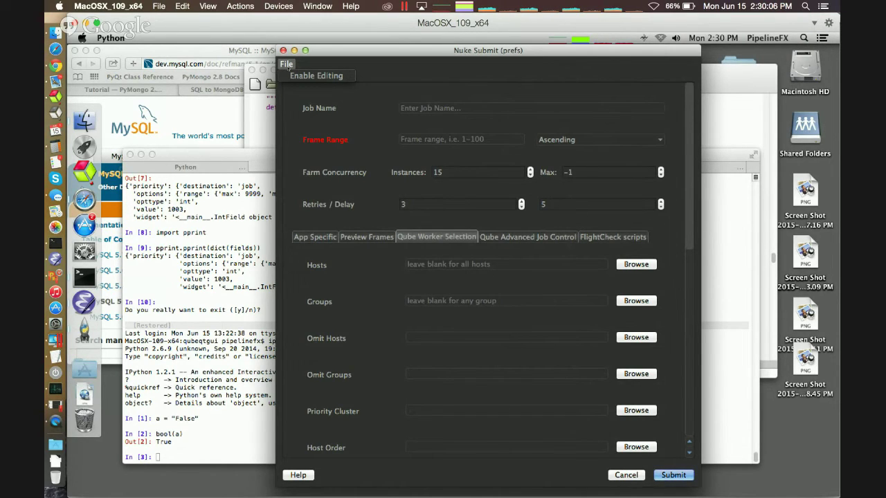
{"action": "left_click", "coordinate": [318, 76]}
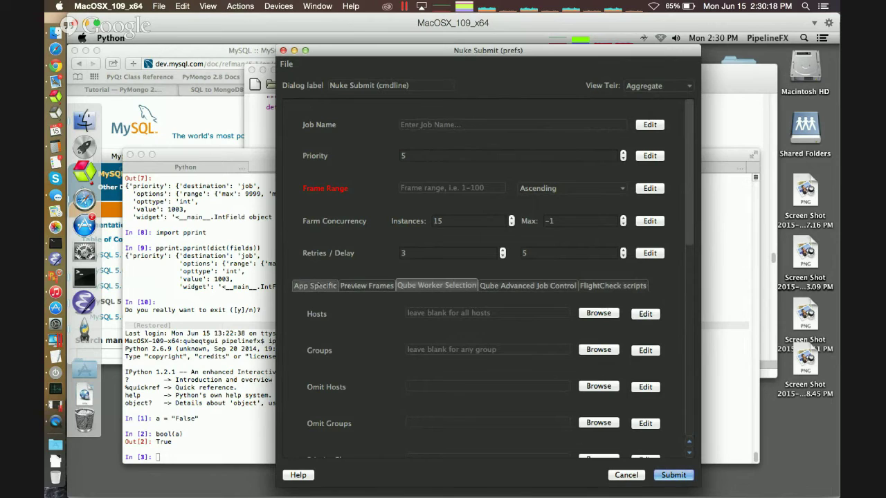
Step: Review the App Specific parameters, including Nuke version and path, and compare them with the Qube Worker Selection parameters
{"action": "left_click", "coordinate": [316, 285]}
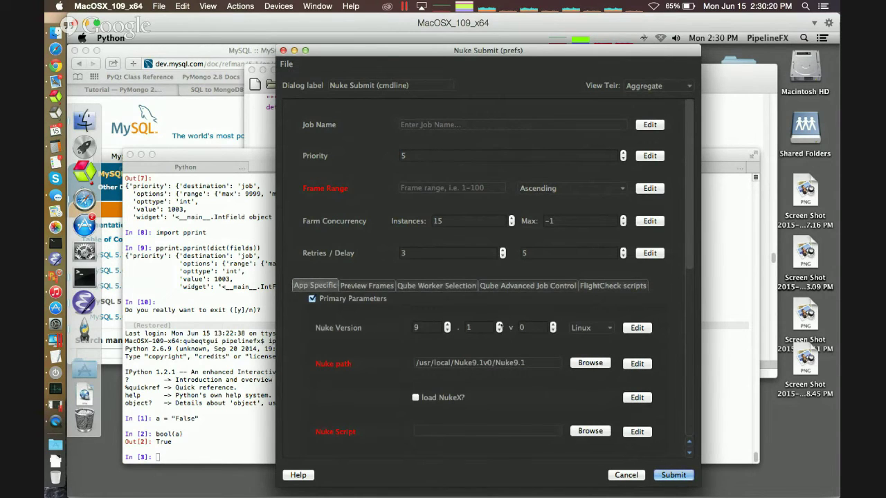
{"action": "left_click", "coordinate": [432, 290]}
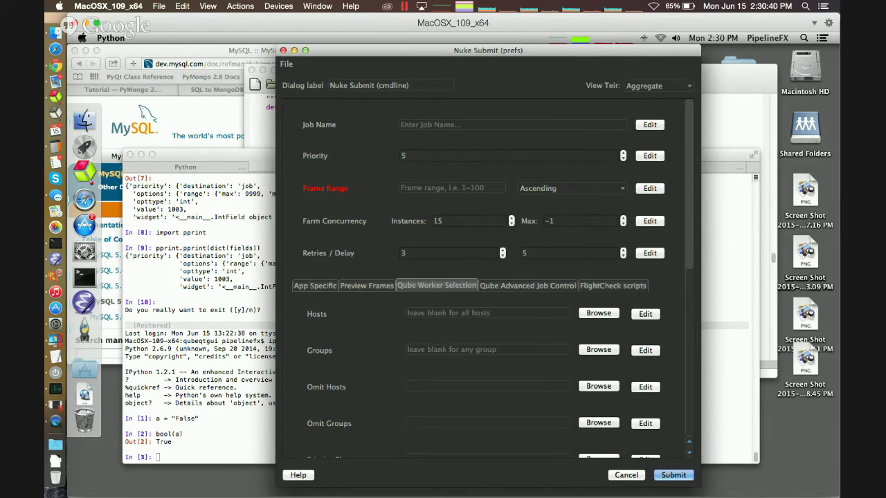
{"action": "left_click", "coordinate": [317, 286]}
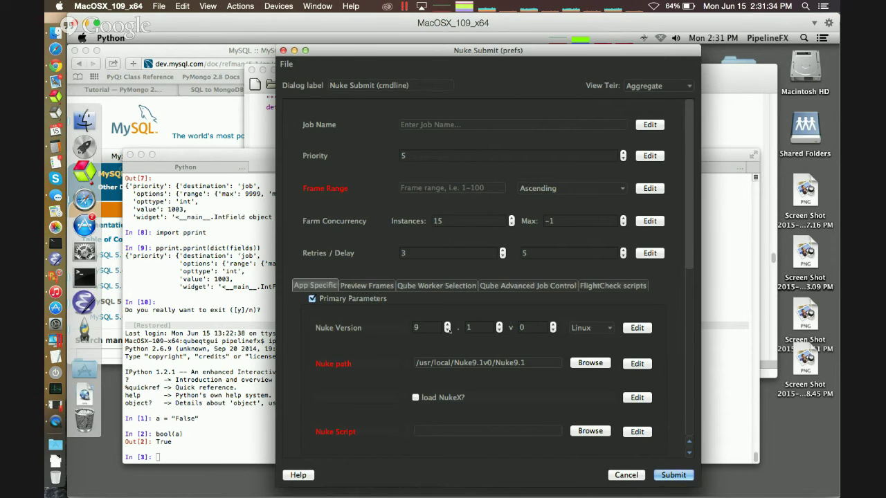
Step: Change the dialog's view tier to User Specific and from there to the factory defaults
{"action": "left_click", "coordinate": [688, 86]}
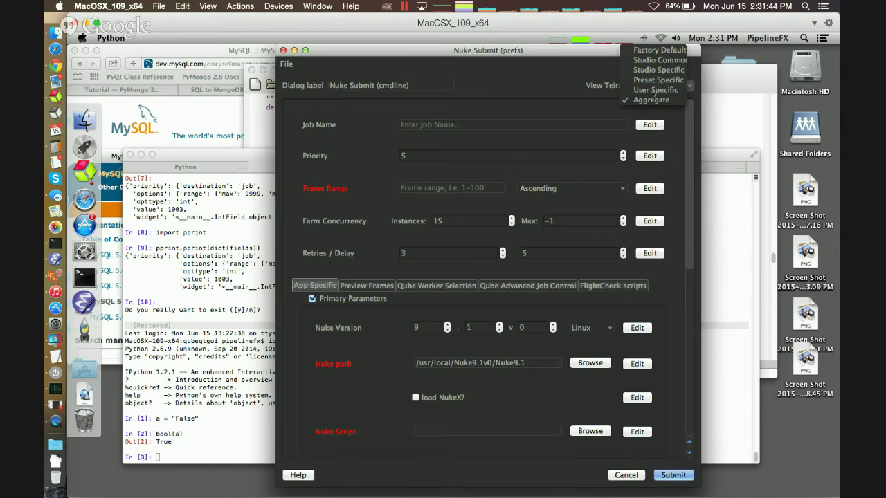
{"action": "left_click", "coordinate": [644, 90]}
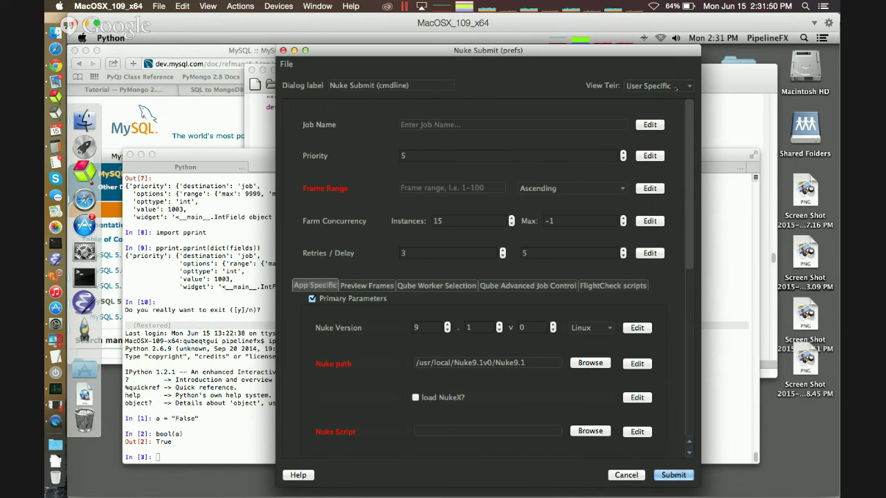
{"action": "left_click", "coordinate": [675, 88]}
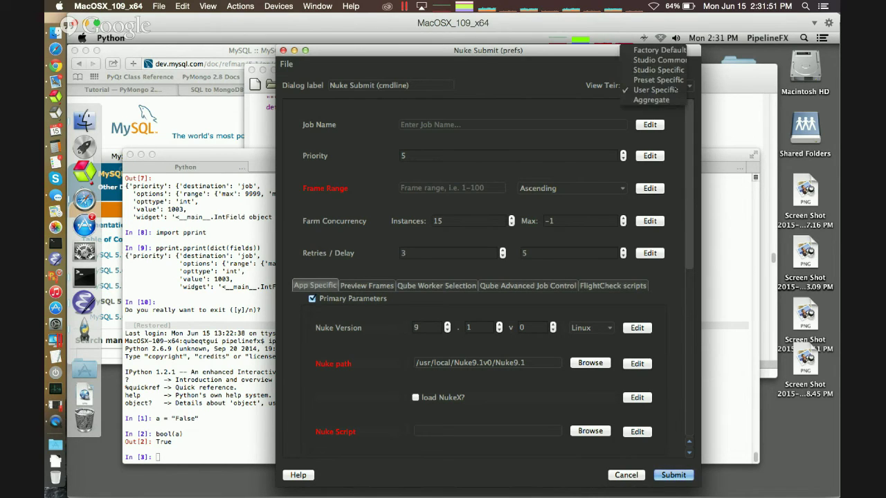
{"action": "left_click", "coordinate": [655, 51]}
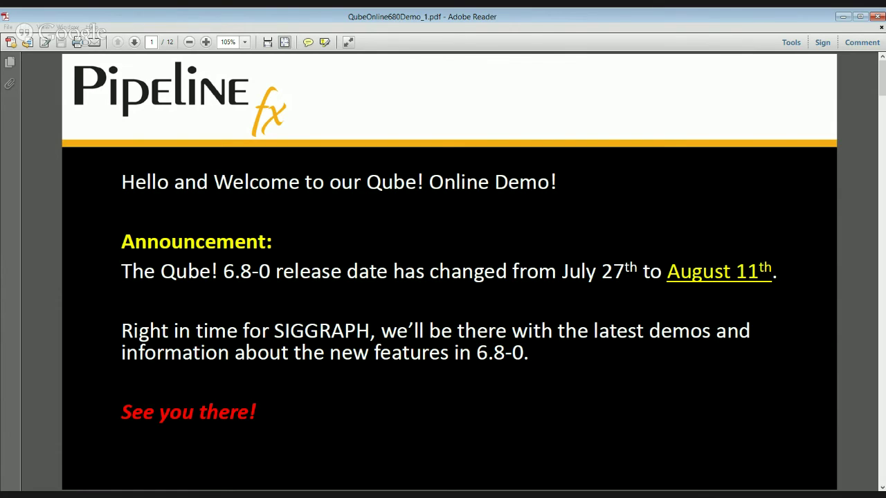
{"action": "left_click", "coordinate": [44, 15]}
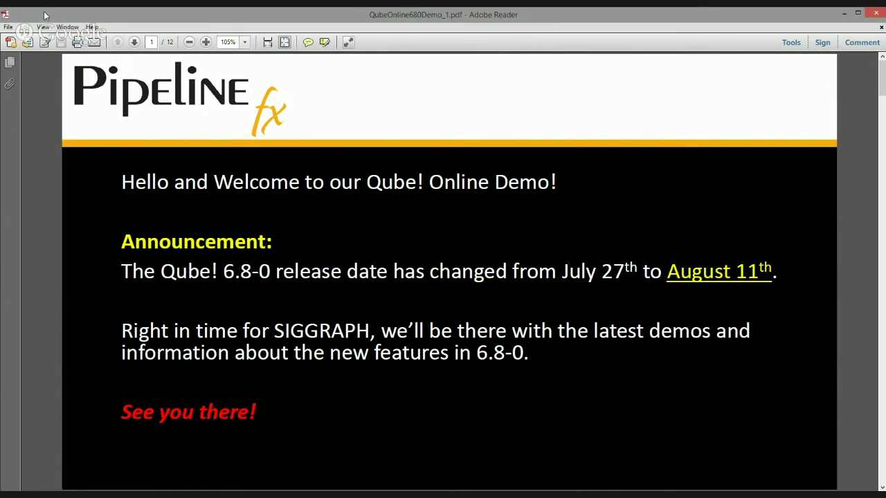